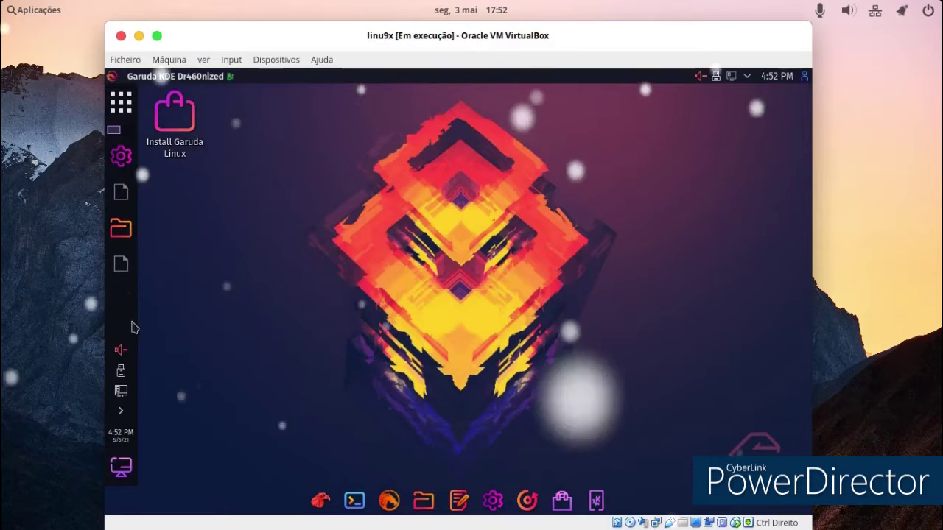
# Step: Set the desktop wallpaper to Metall-SGS and close the desktop settings
pyautogui.rightClick(271, 181)
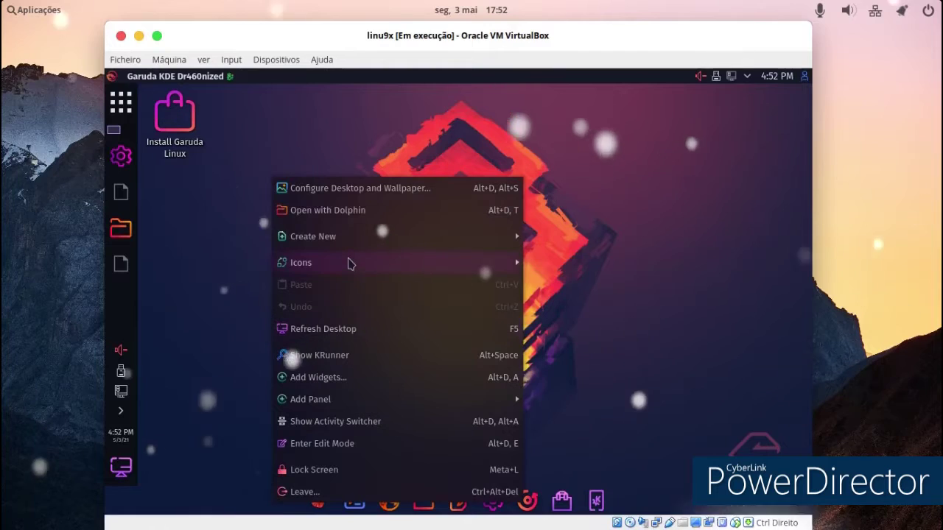
pyautogui.click(344, 190)
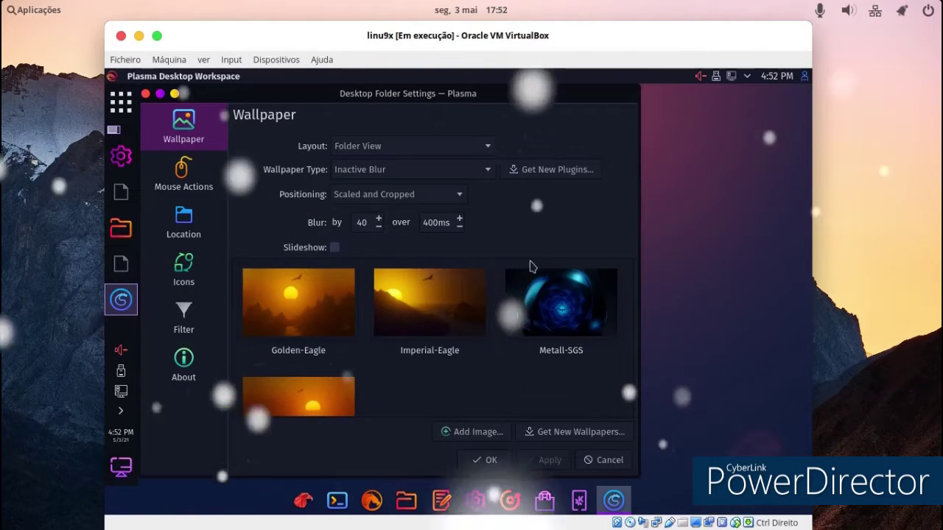
pyautogui.moveTo(517, 338)
pyautogui.click(518, 321)
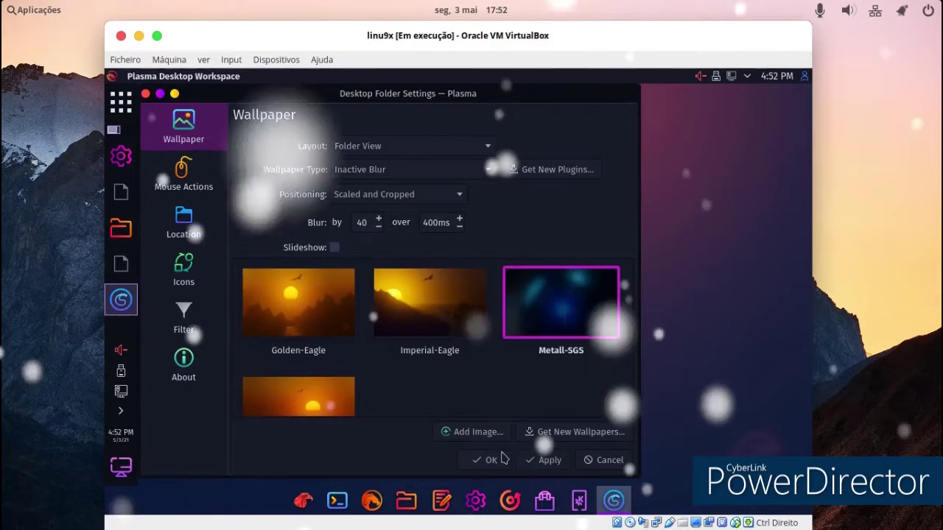
pyautogui.click(540, 463)
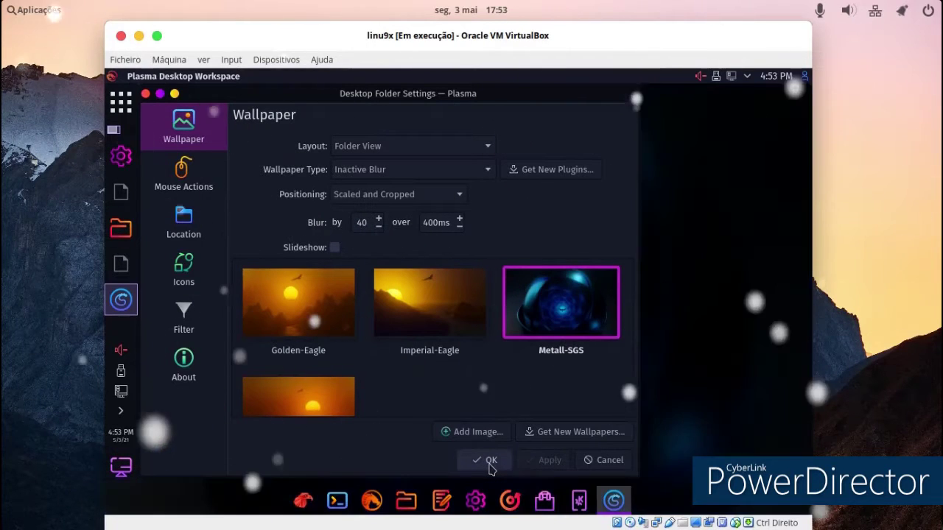
pyautogui.click(489, 461)
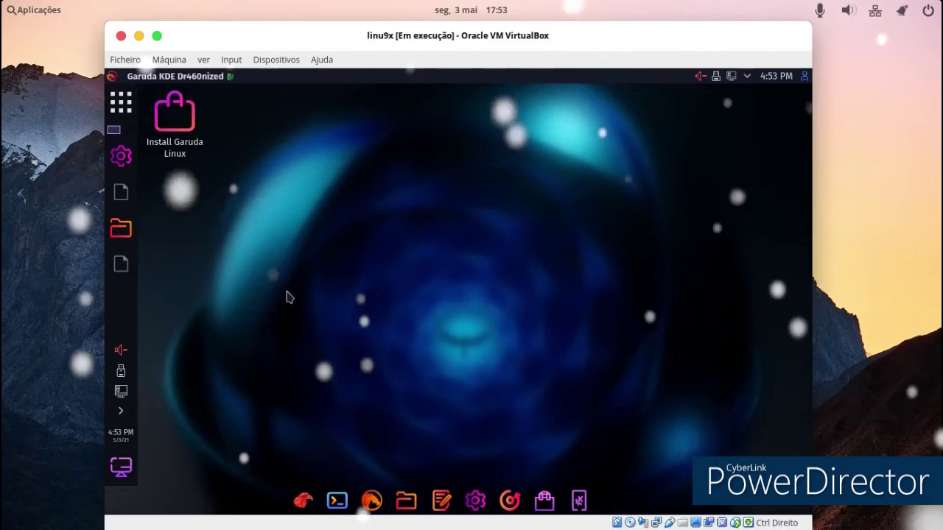
# Step: Open the Home folder in Dolphin, move its window away from the desktop edge, shrink it and close it
pyautogui.click(121, 228)
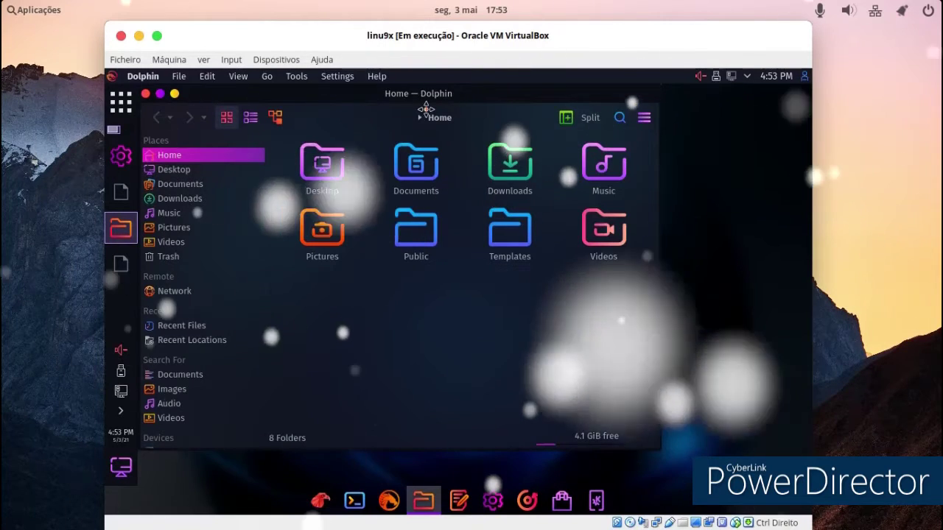
pyautogui.moveTo(353, 94); pyautogui.dragTo(426, 112)
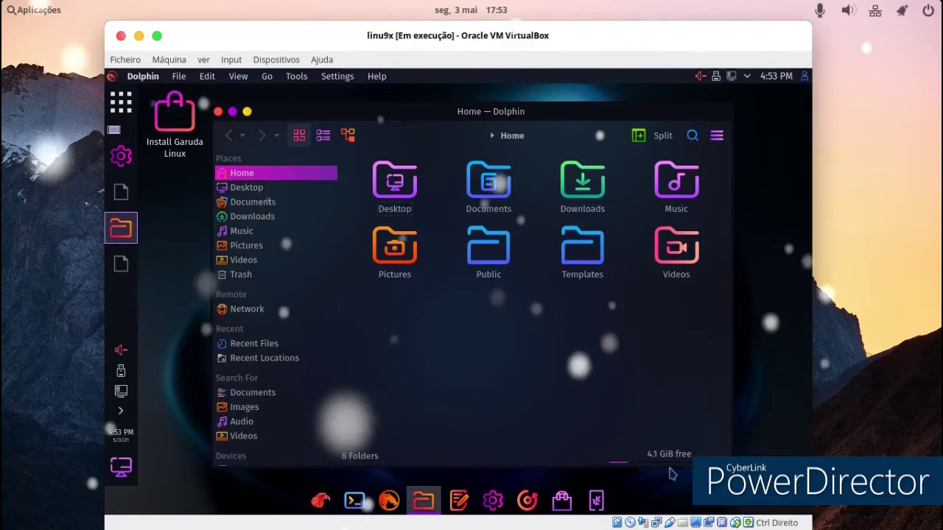
pyautogui.moveTo(682, 430); pyautogui.dragTo(617, 373)
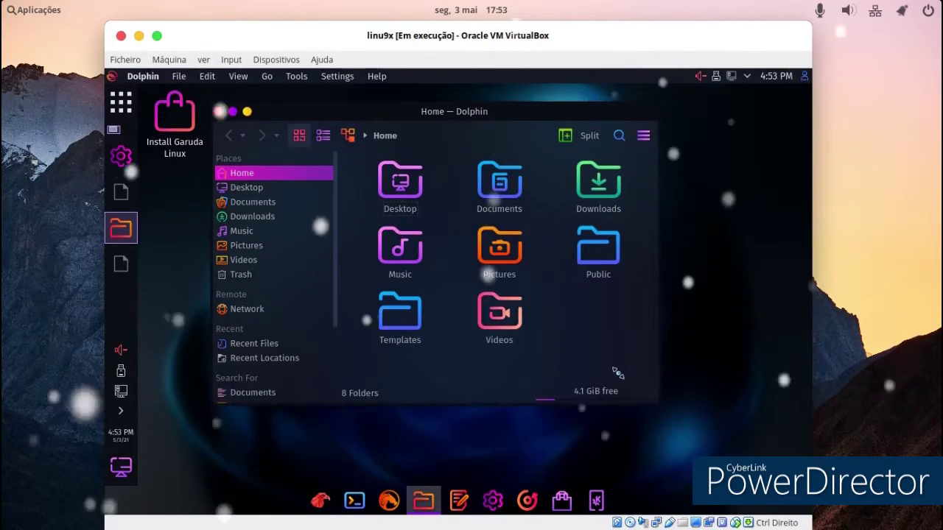
pyautogui.click(218, 111)
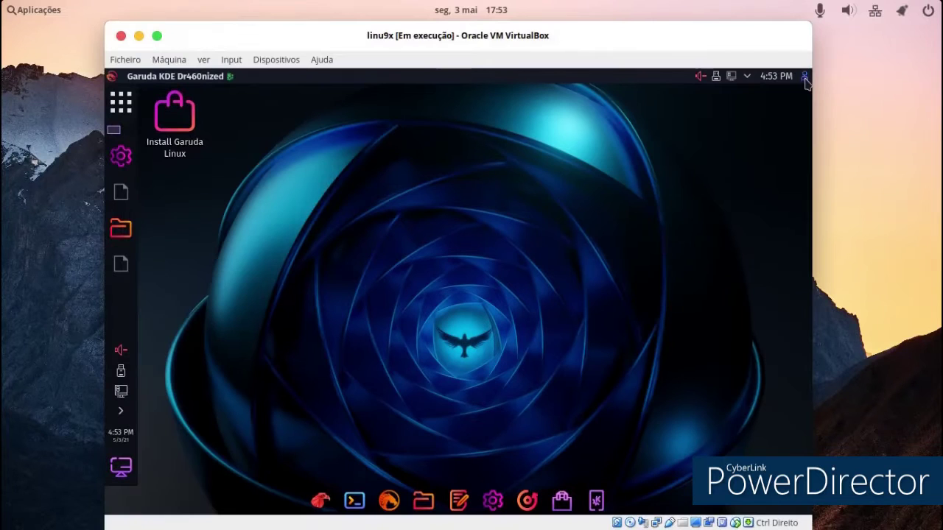
# Step: View the user session options and the network connections in the system tray, and close the tray popup
pyautogui.click(804, 76)
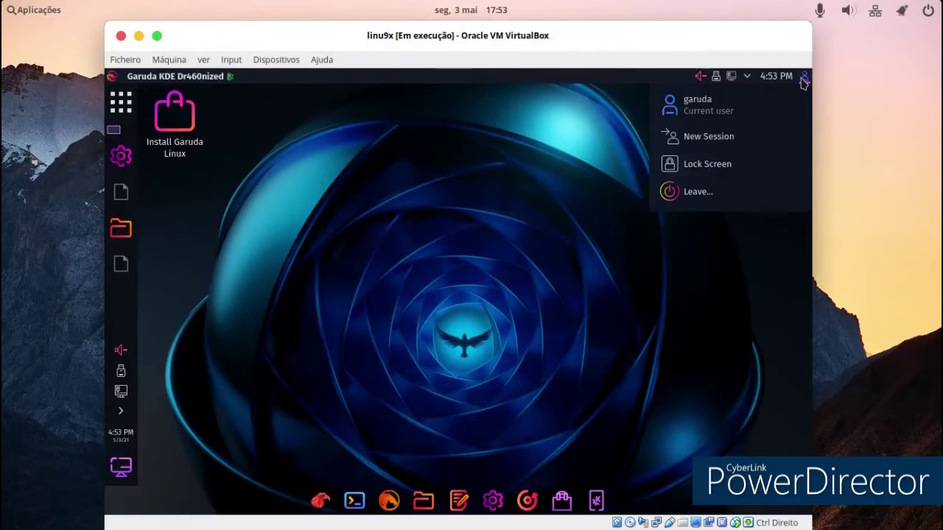
pyautogui.click(751, 80)
pyautogui.click(728, 79)
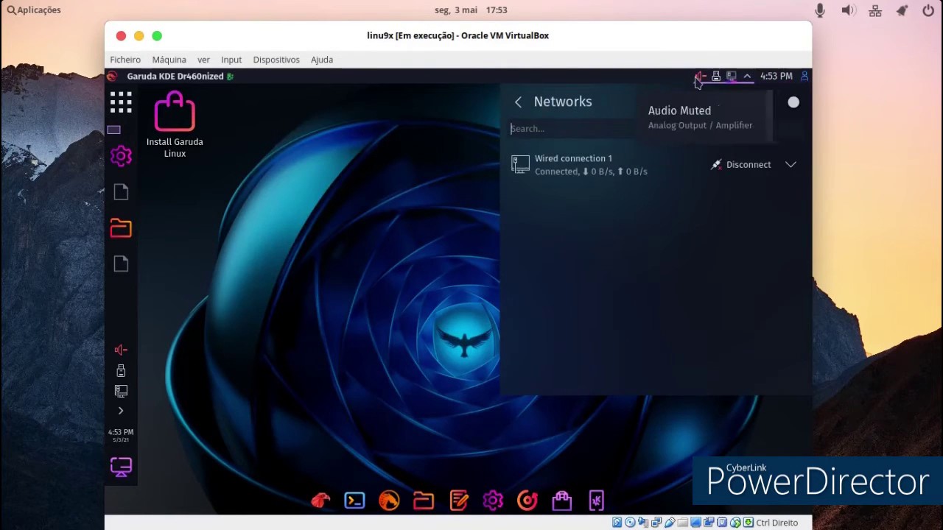
pyautogui.click(746, 79)
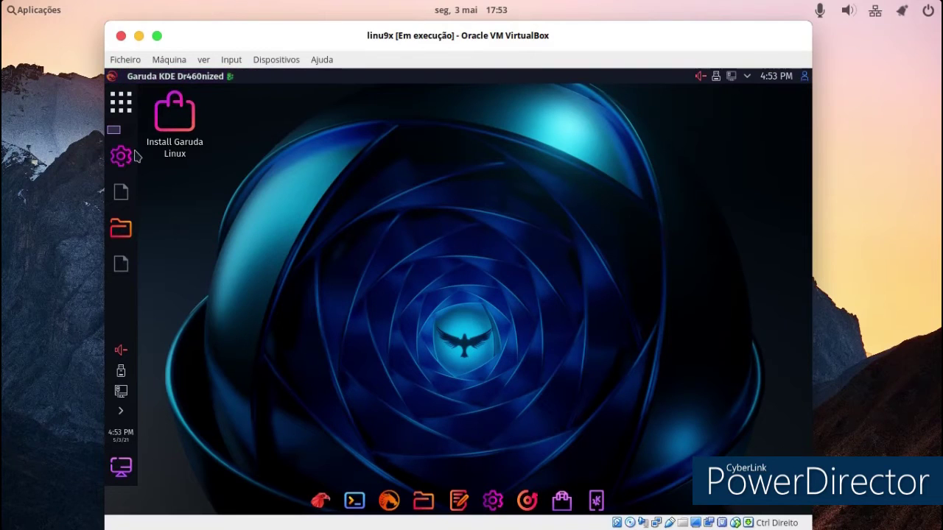
# Step: Add a default dock to the desktop
pyautogui.rightClick(125, 315)
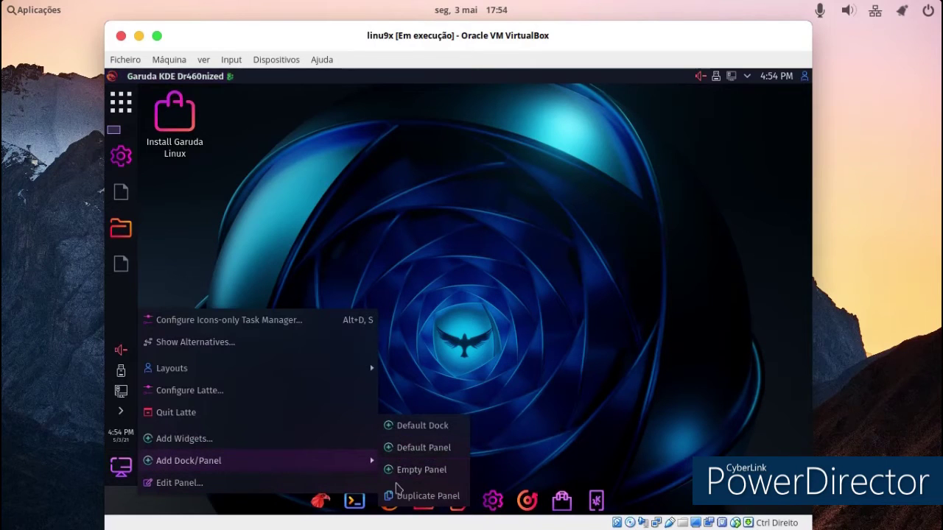
pyautogui.click(399, 430)
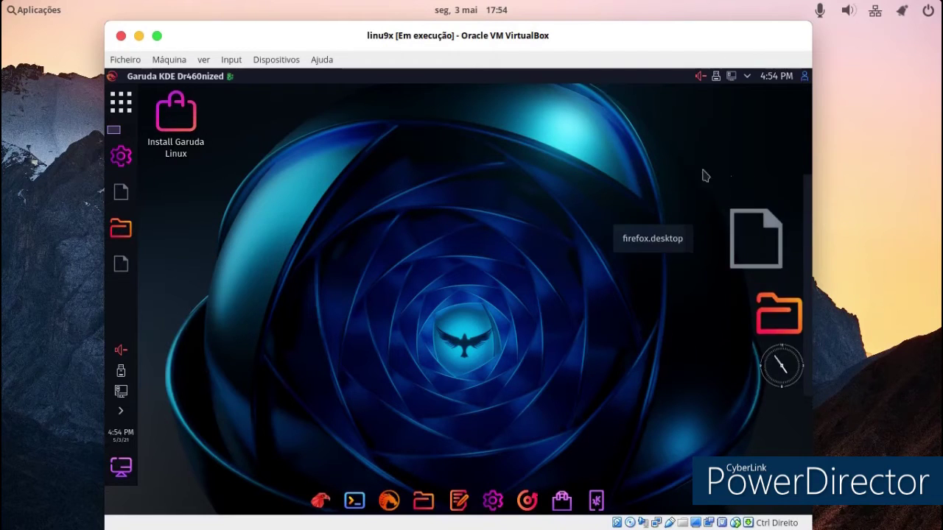
# Step: Change the desktop wallpaper to Imperial-Eagle and close the desktop settings
pyautogui.rightClick(308, 120)
pyautogui.click(332, 143)
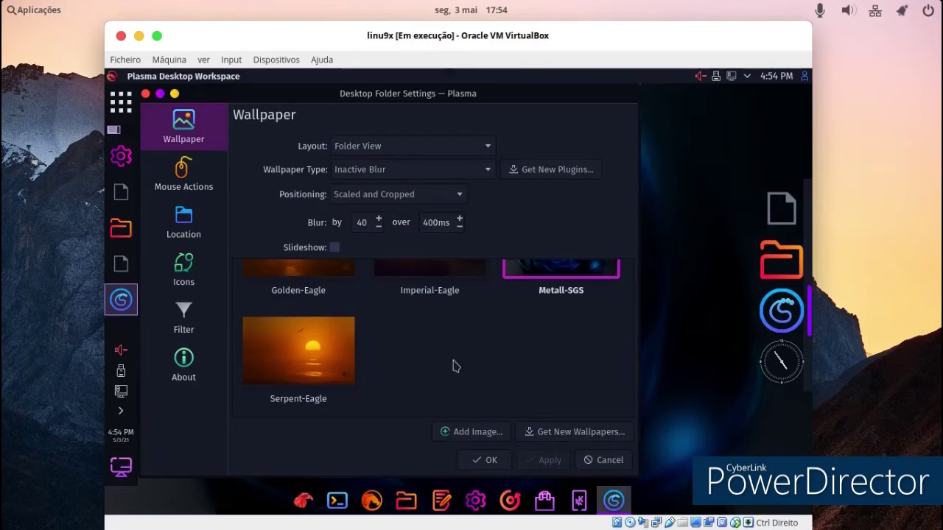
pyautogui.scroll(2, 456, 366)
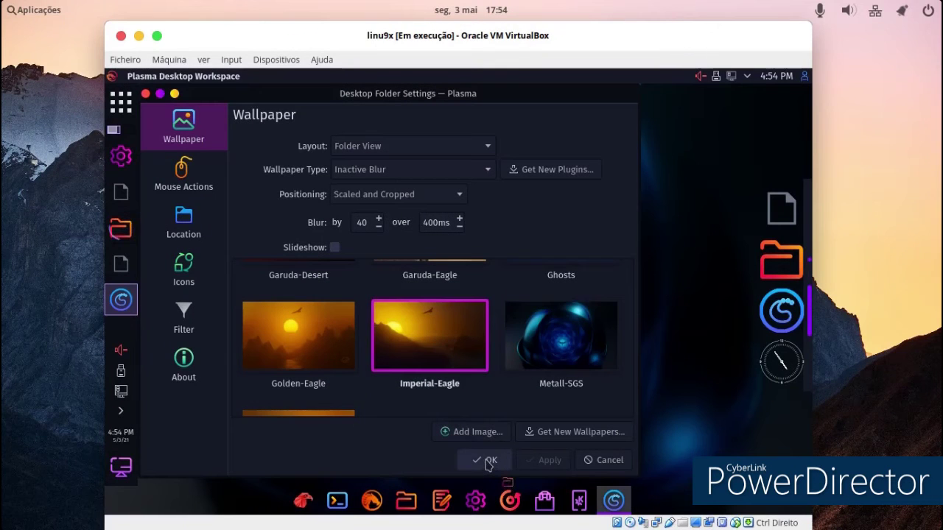
pyautogui.click(487, 461)
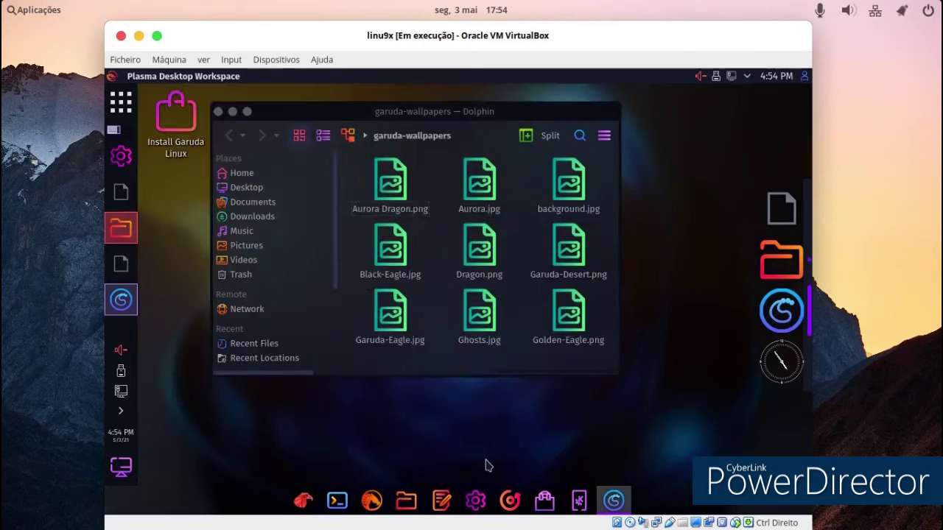
# Step: Look through the image previews in the garuda-wallpapers folder and close the folder window
pyautogui.scroll(-1, 442, 258)
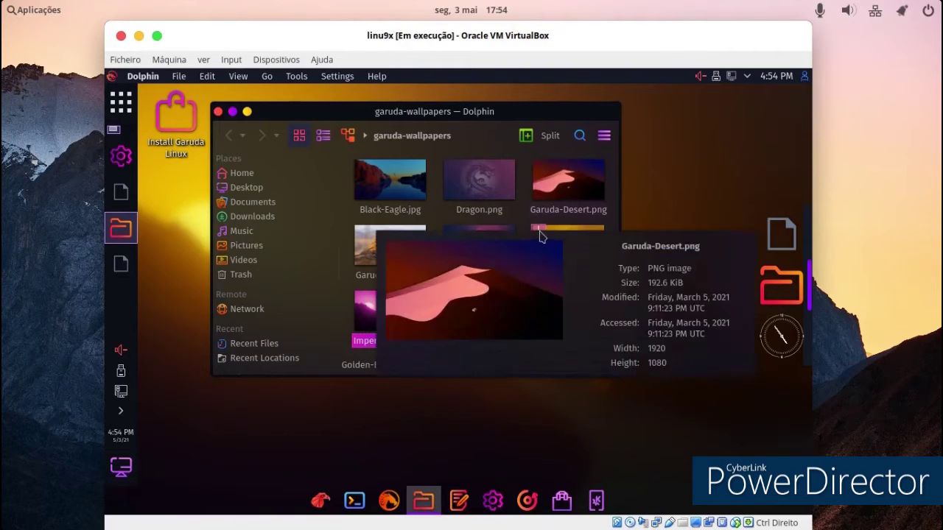
pyautogui.moveTo(536, 240)
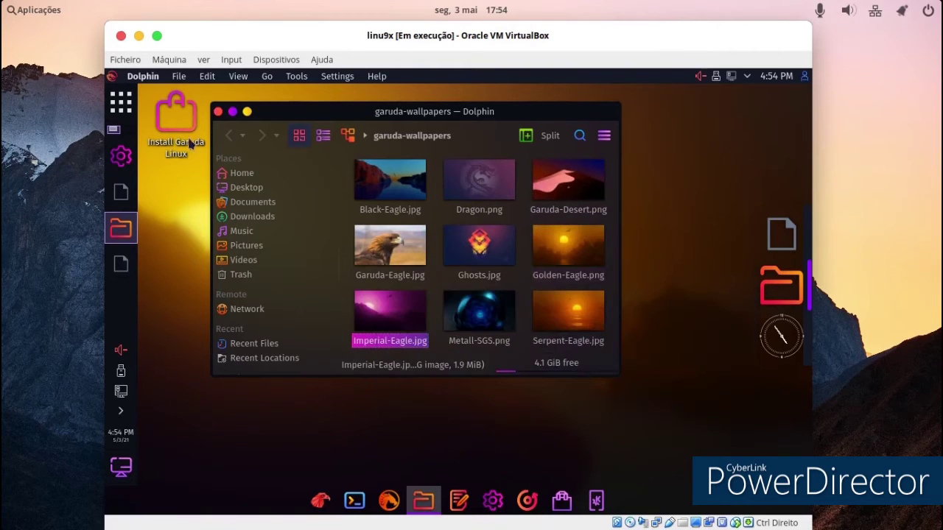
pyautogui.click(218, 113)
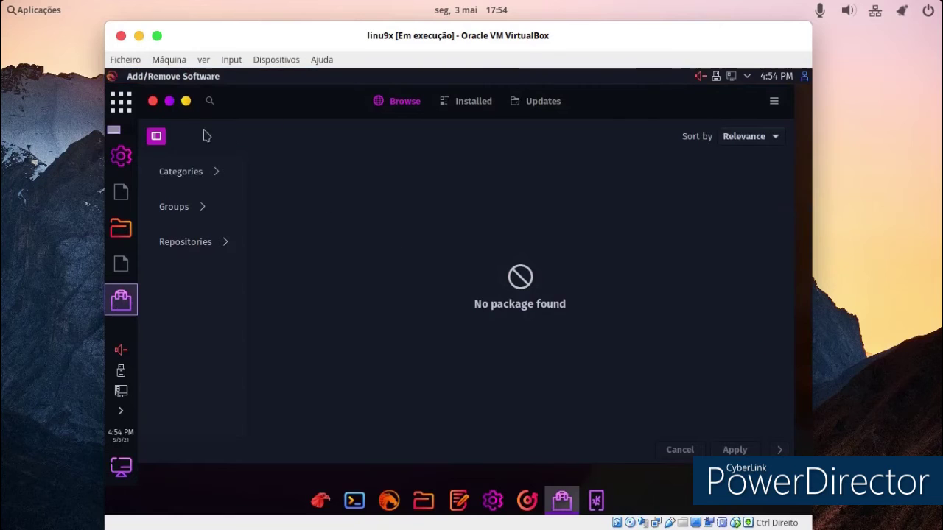
# Step: Maximize the Add/Remove Software window, look it over and close it
pyautogui.click(169, 103)
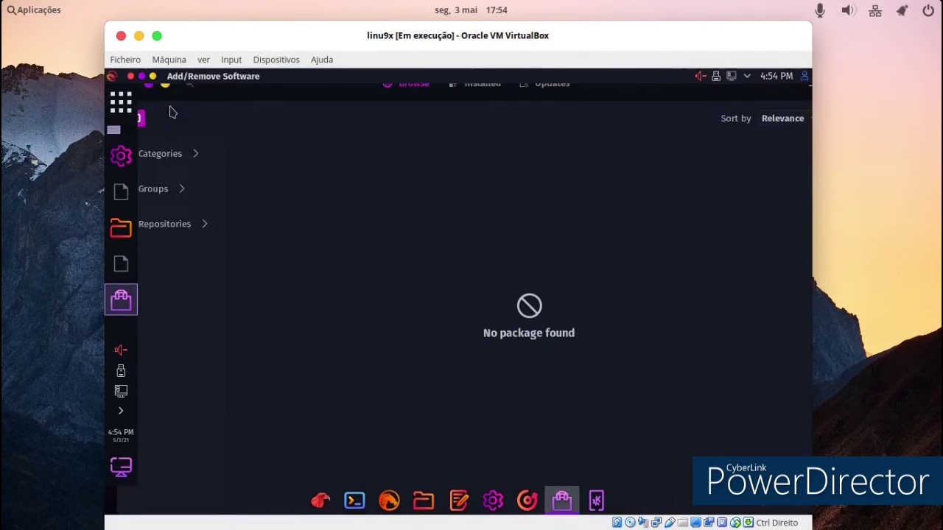
pyautogui.click(153, 103)
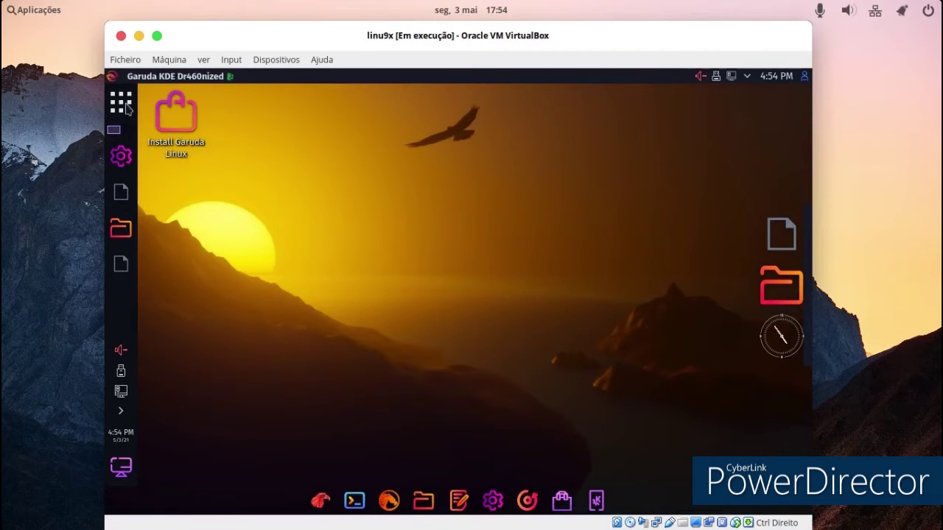
# Step: Change the Application Launcher icon to the 2048 icon and apply the launcher settings
pyautogui.rightClick(128, 109)
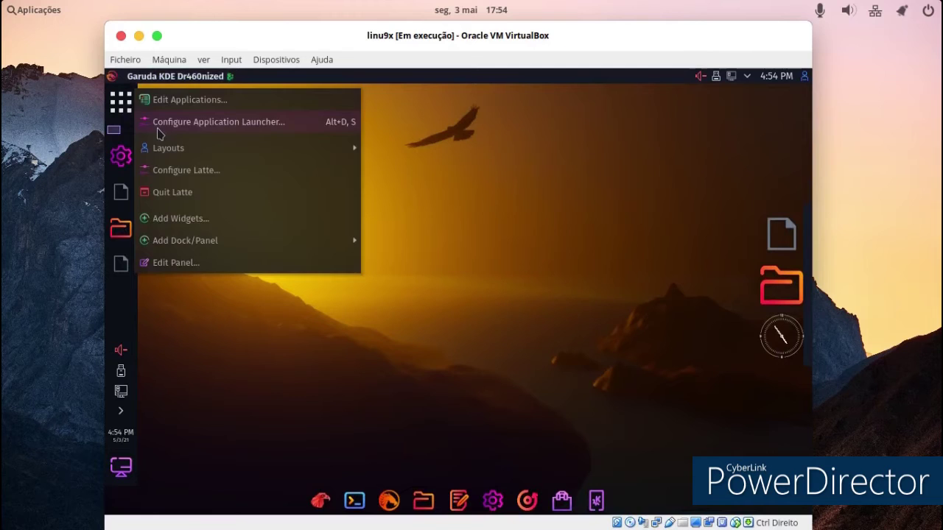
pyautogui.click(157, 126)
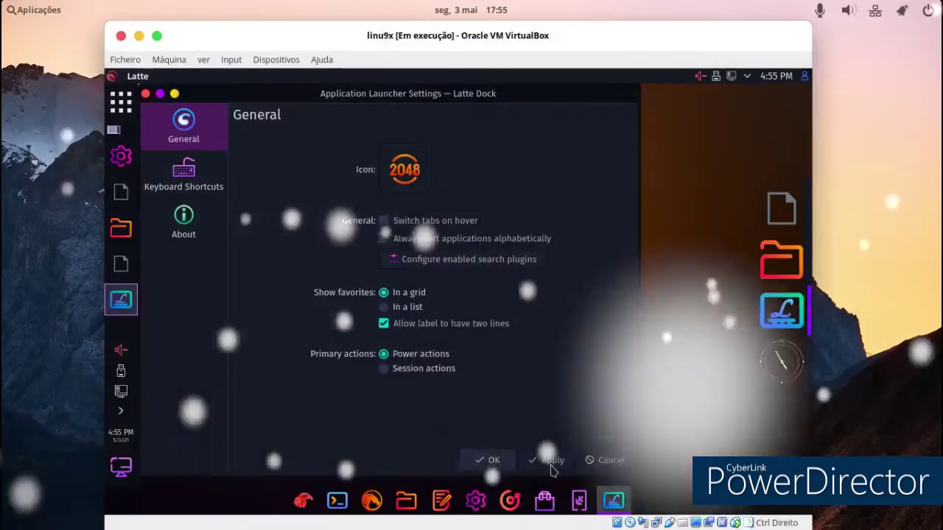
pyautogui.click(550, 461)
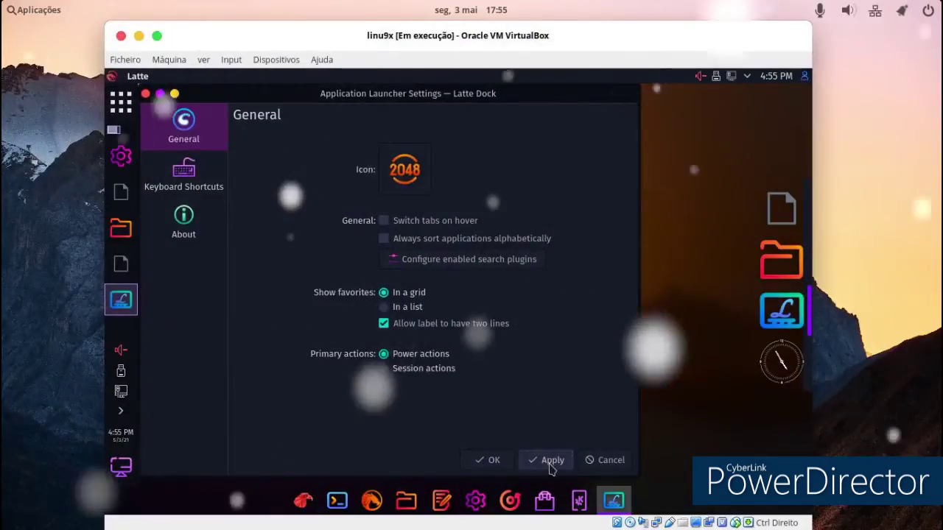
pyautogui.click(490, 459)
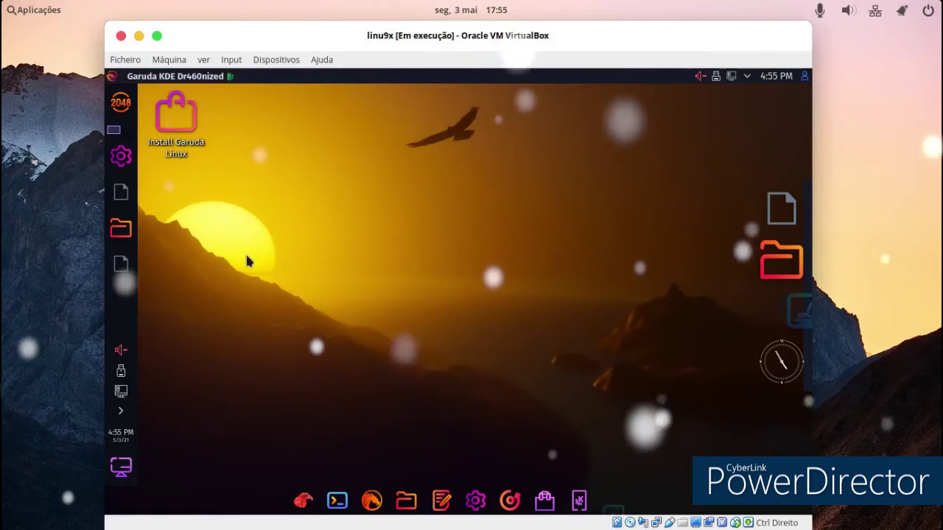
# Step: Open System Settings and examine the Hardware Configuration, Kernel, Keyboard Settings, Language Packages and Locale pages
pyautogui.click(122, 157)
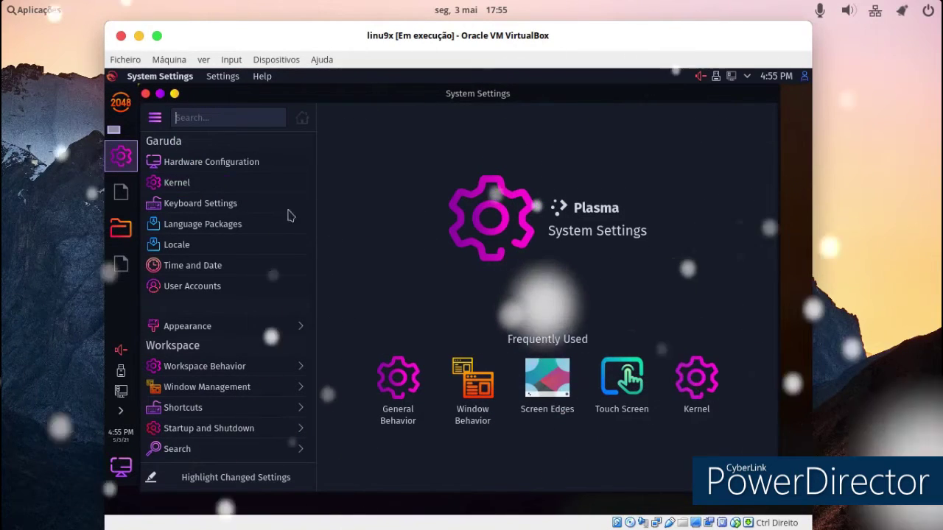
pyautogui.click(240, 162)
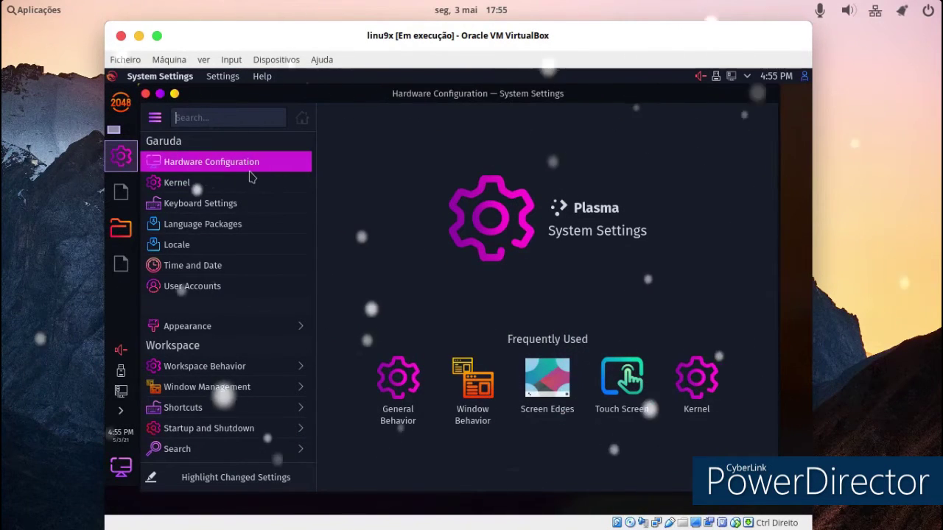
pyautogui.click(228, 182)
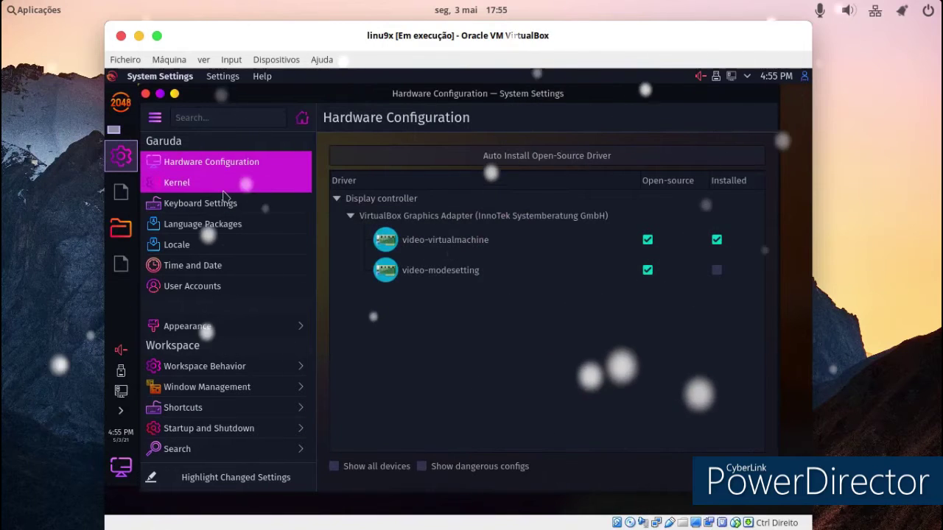
pyautogui.click(218, 207)
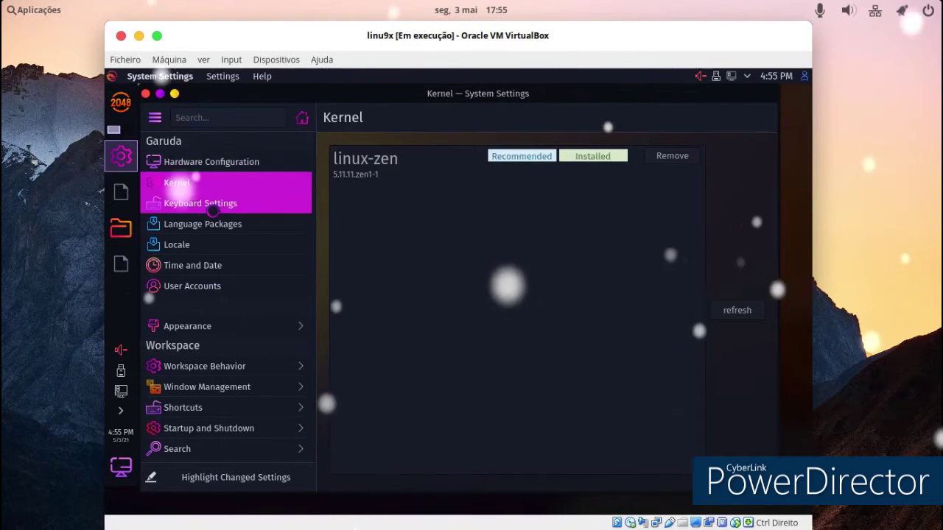
pyautogui.click(211, 227)
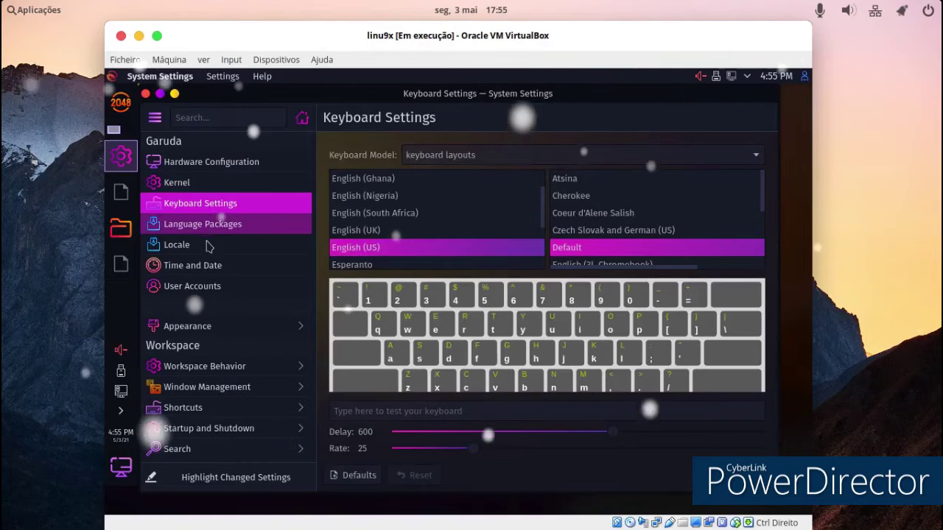
pyautogui.click(203, 249)
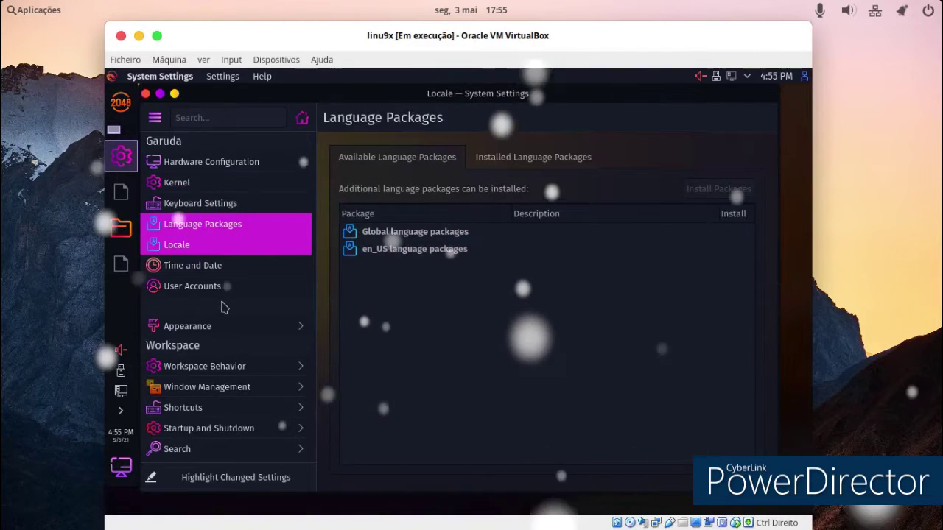
# Step: Apply the Sweet global theme under the appearance settings and close System Settings
pyautogui.click(211, 326)
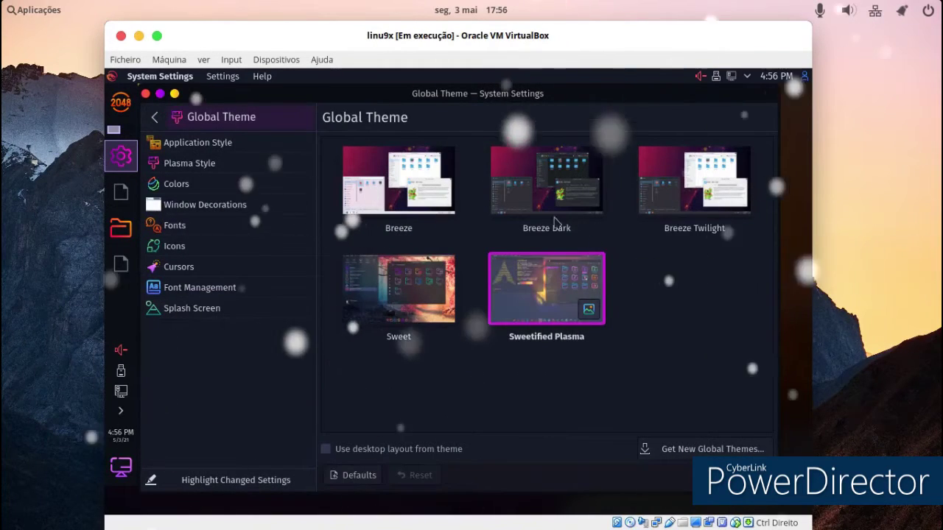
pyautogui.click(414, 303)
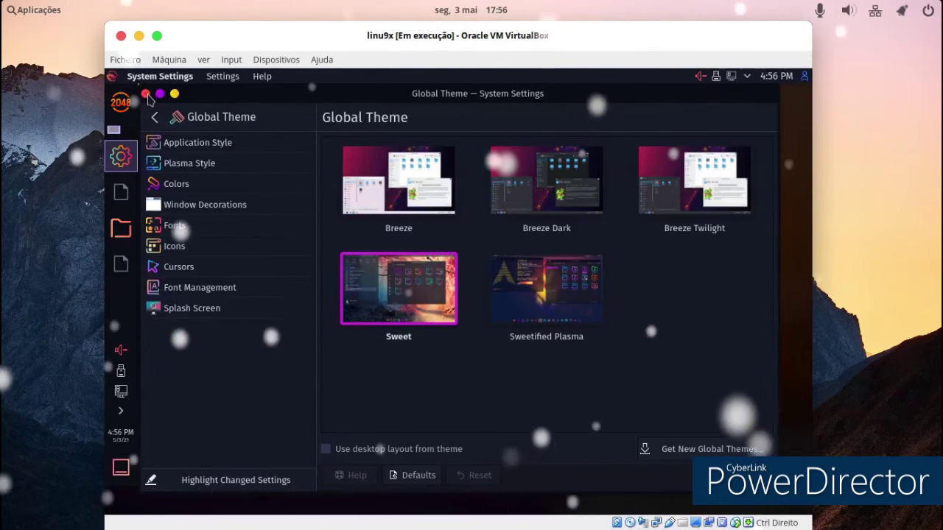
pyautogui.click(147, 95)
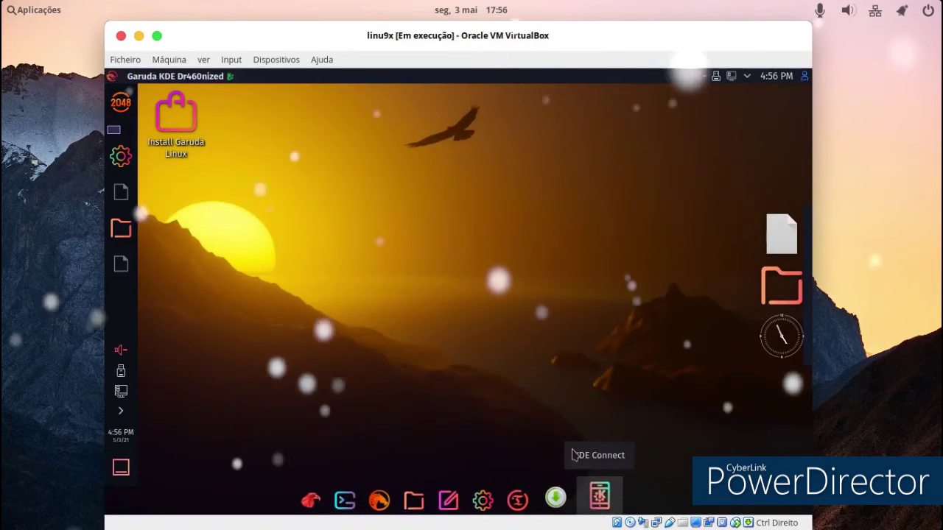
# Step: Open the desktop wallpaper settings, browse the available wallpapers and layout options, and close the settings without changing anything
pyautogui.rightClick(277, 169)
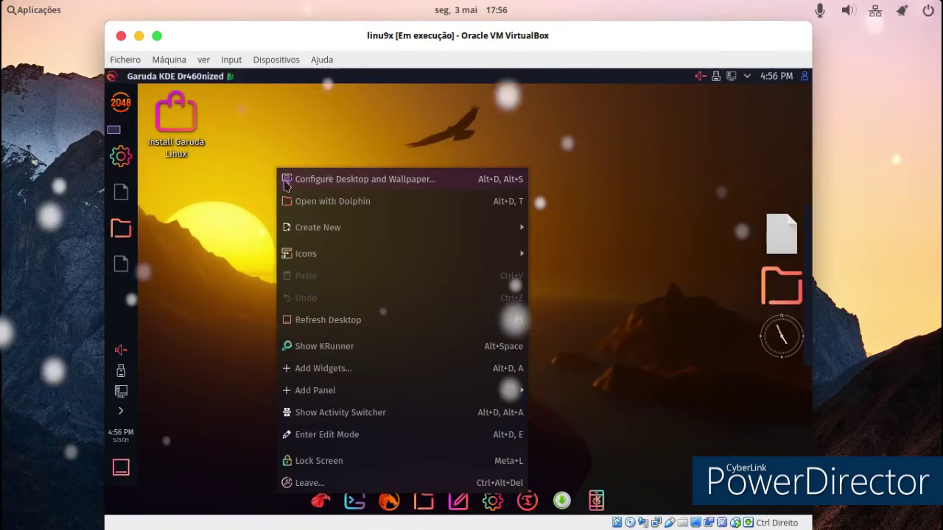
pyautogui.click(289, 179)
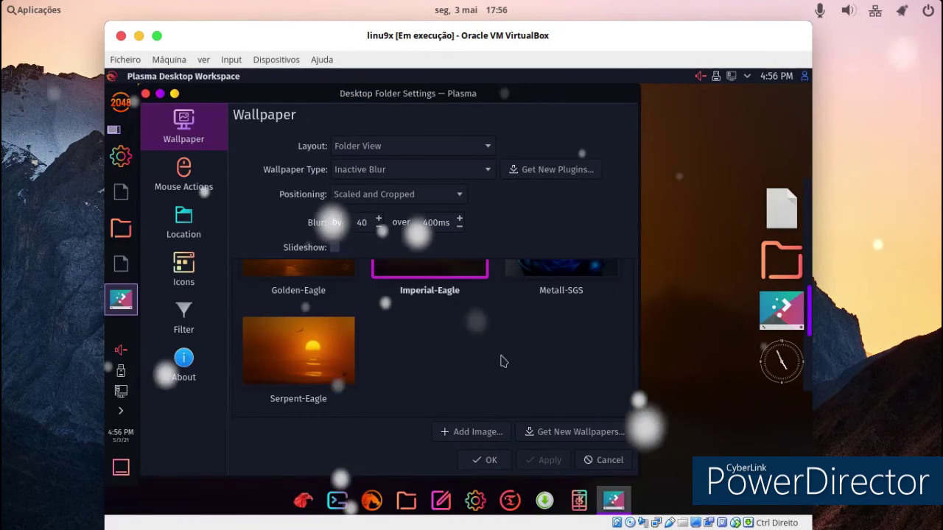
pyautogui.scroll(2, 501, 359)
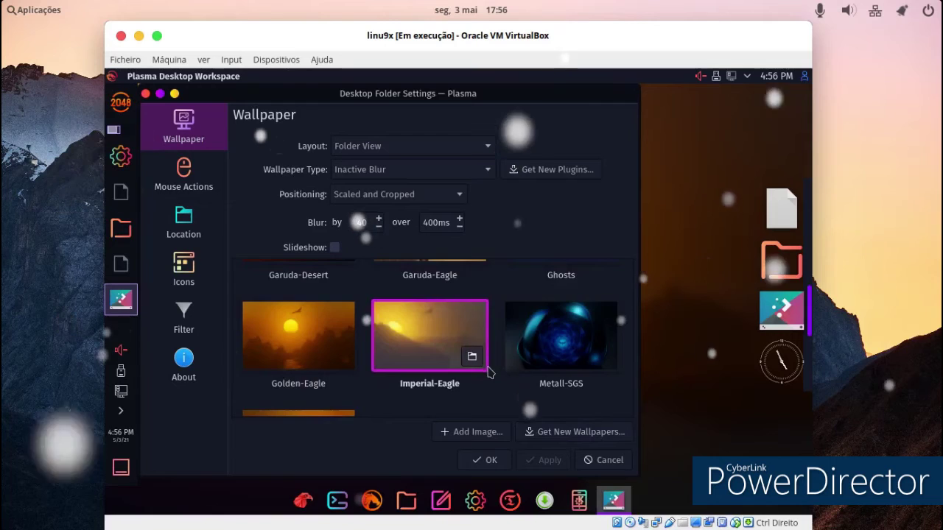
pyautogui.scroll(-1, 490, 373)
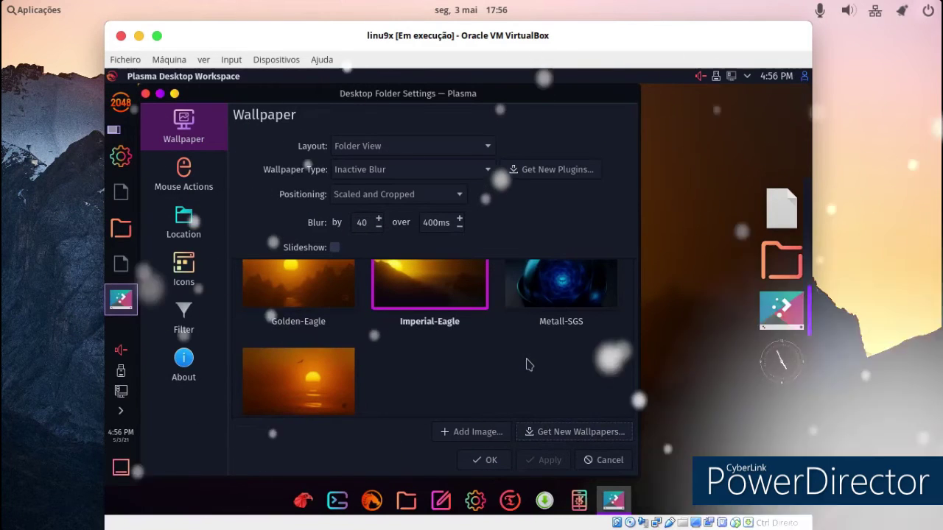
pyautogui.moveTo(484, 280)
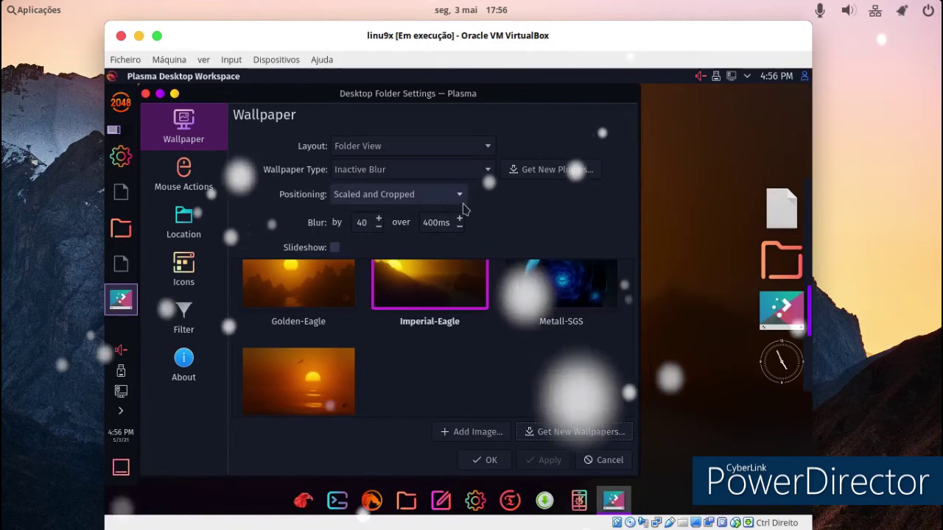
pyautogui.moveTo(525, 322)
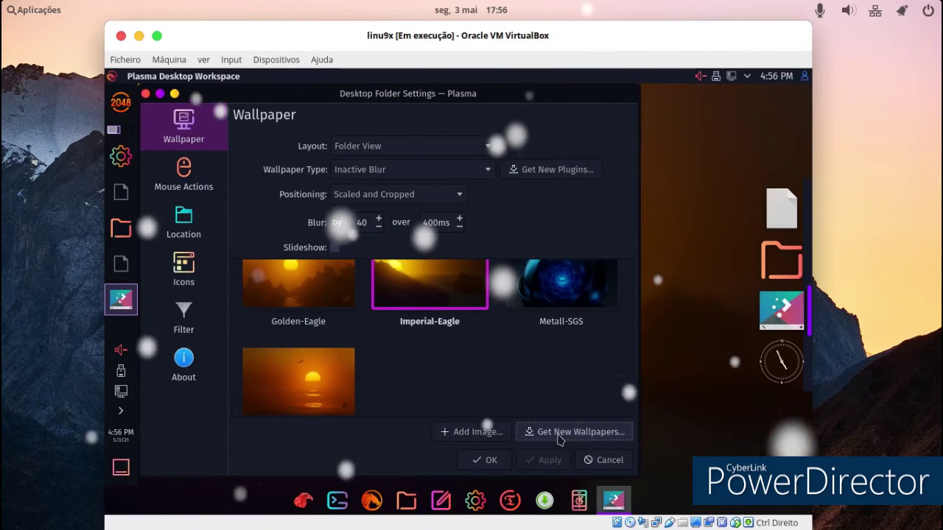
pyautogui.moveTo(475, 524)
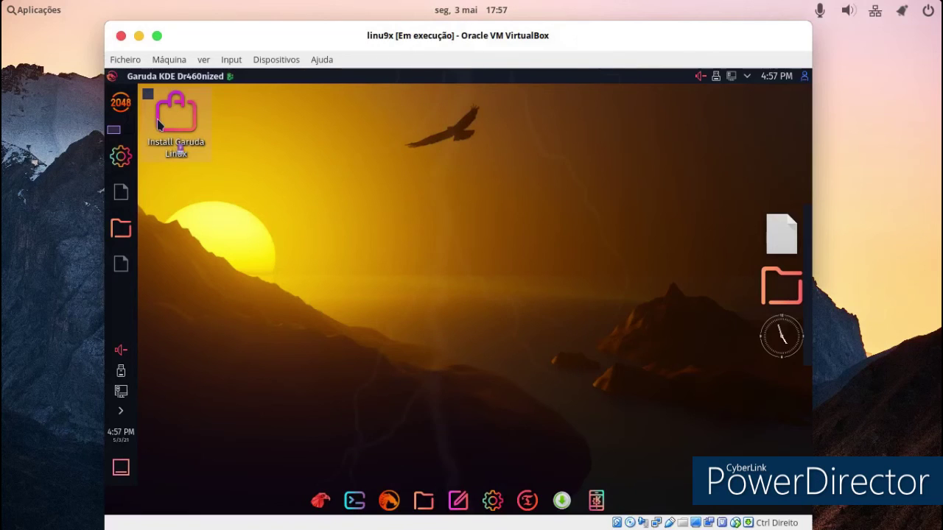
# Step: Step through the Garuda Linux installer from the Portuguese keyboard layout to manual partitioning and cancel the installation
pyautogui.moveTo(298, 177); pyautogui.dragTo(455, 183)
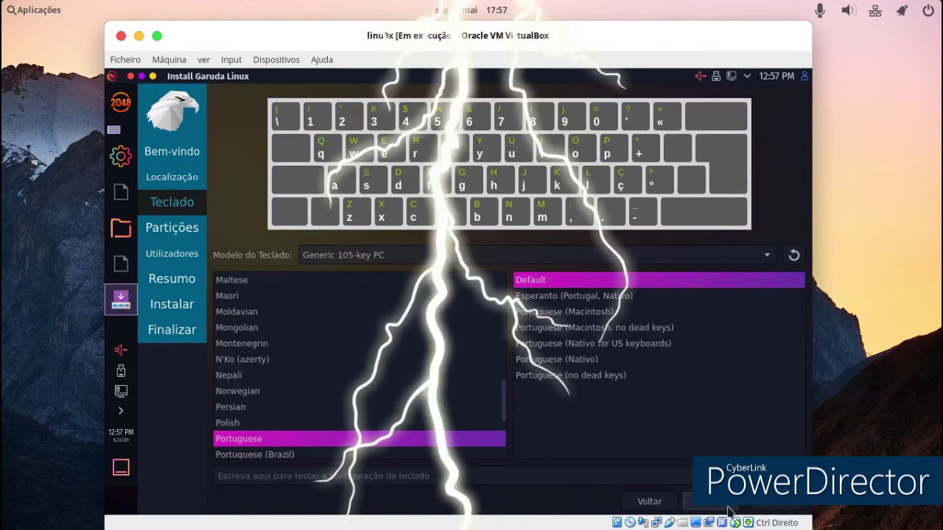
pyautogui.click(727, 509)
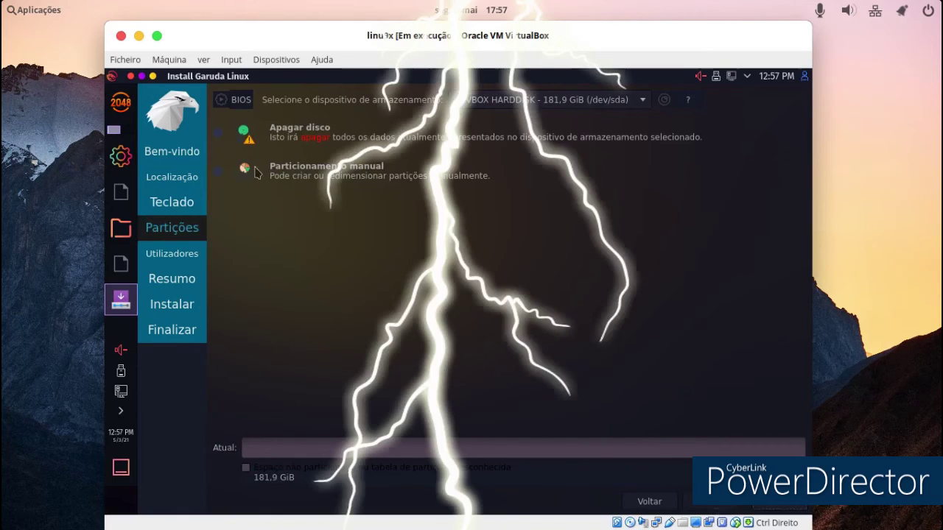
pyautogui.click(720, 504)
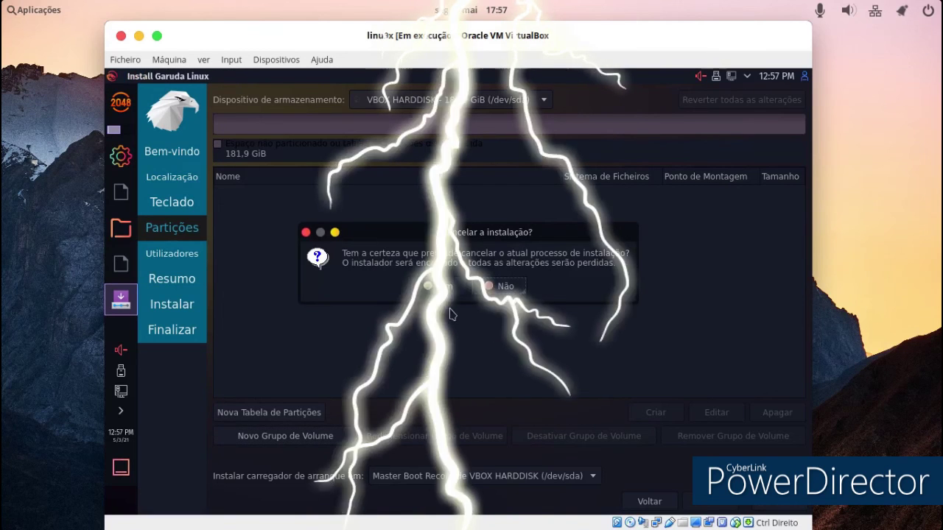
pyautogui.click(446, 296)
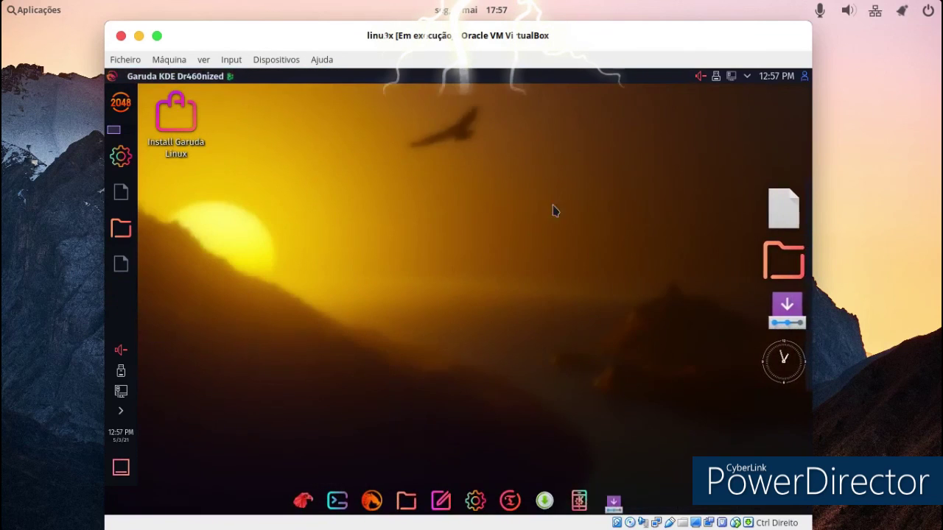
pyautogui.moveTo(538, 528)
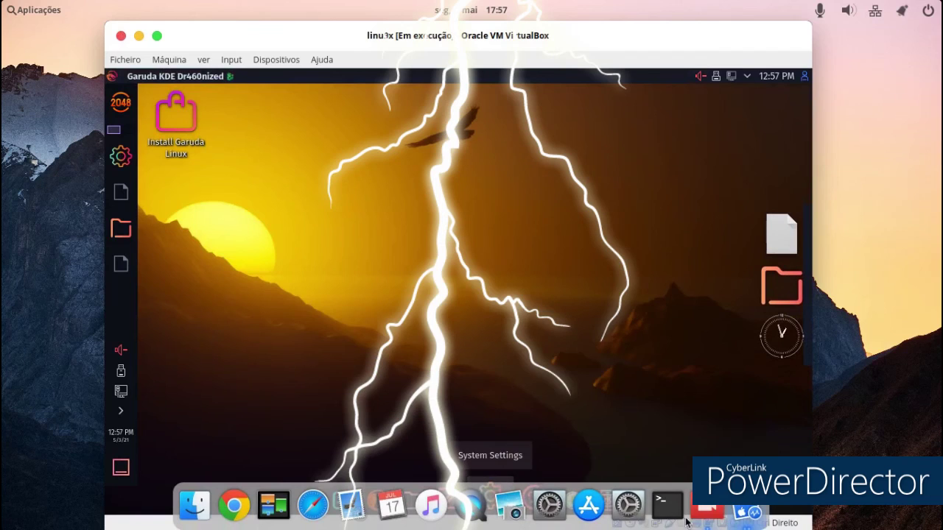
pyautogui.click(706, 507)
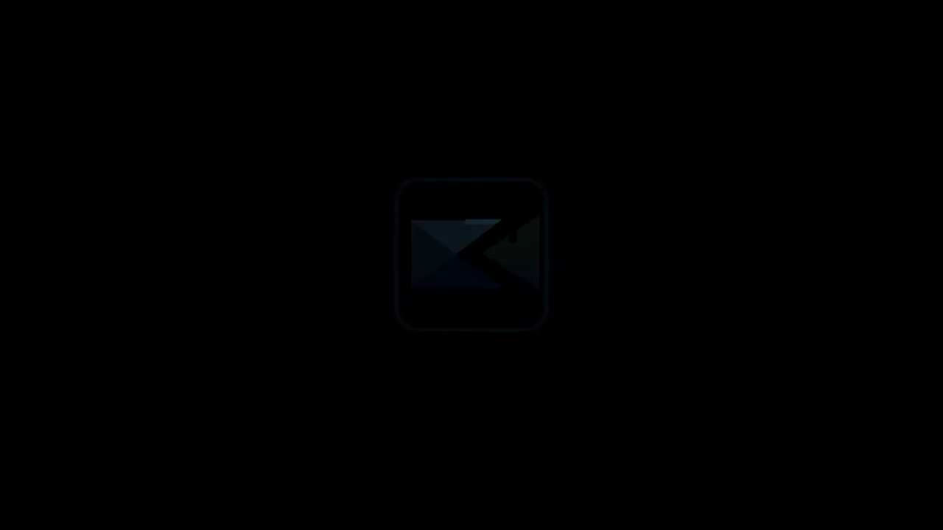